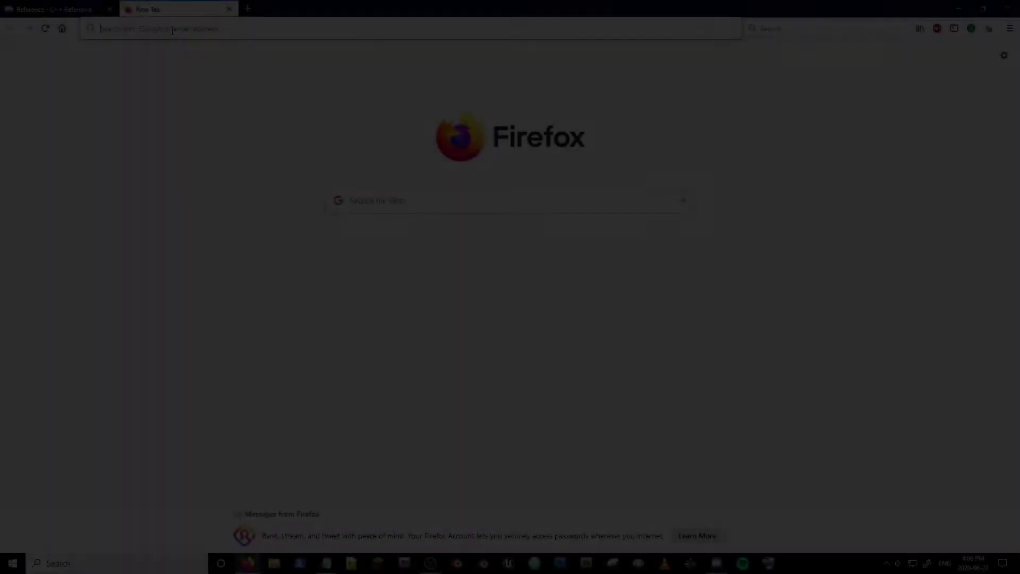
# Load symbolab.com in the new tab using the 'sy' address-bar autocompletion.
pyautogui.click(172, 30)
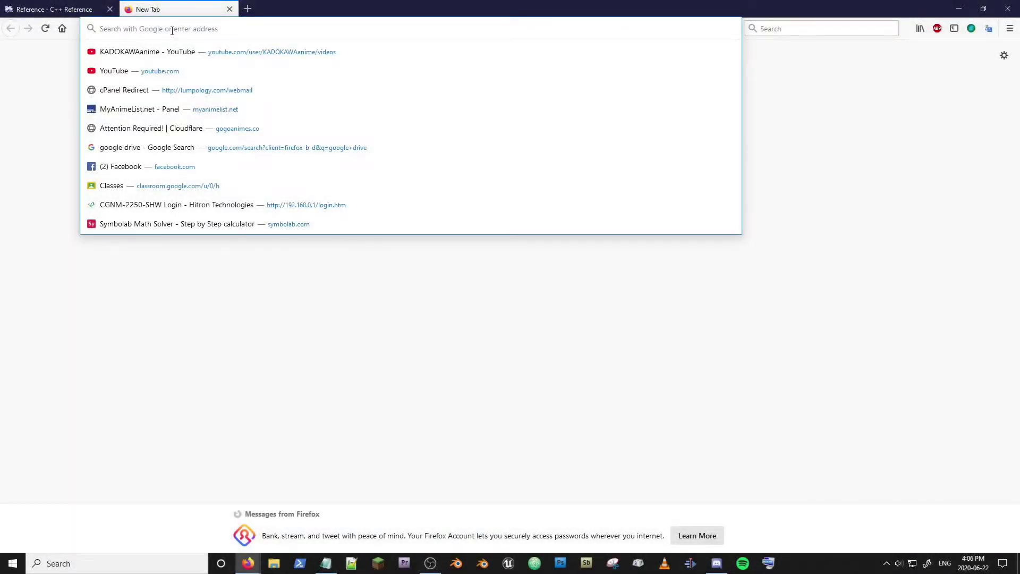
pyautogui.write('sy')
pyautogui.press('Return')
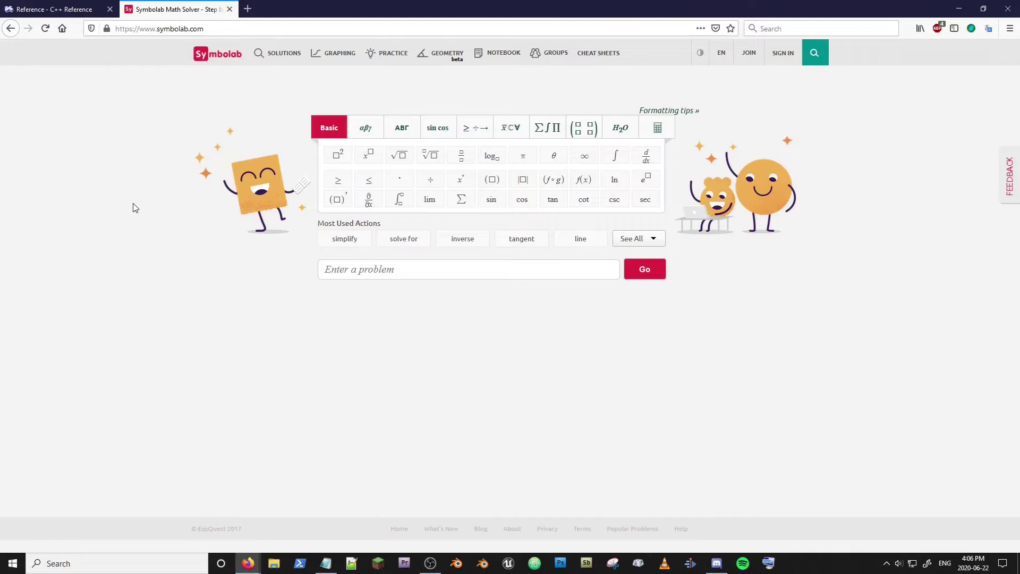
# Submit the pasted problem, d²y/dx² of x³+y³=4, and dismiss the ad-blocker notice.
pyautogui.click(544, 276)
pyautogui.write('implicit derivative d^2y/dx^2, x^3+y^3=4')
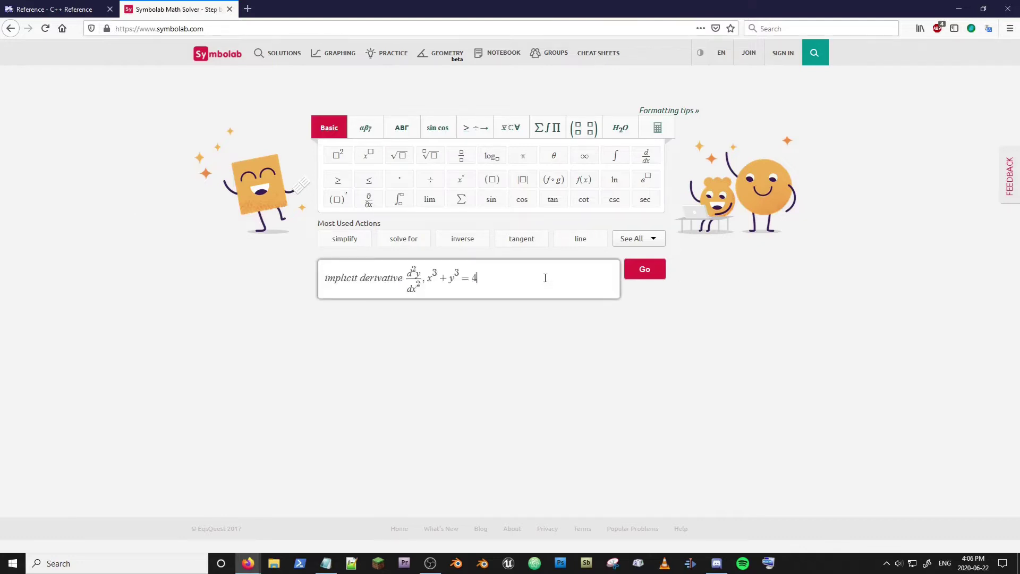
pyautogui.press('Return')
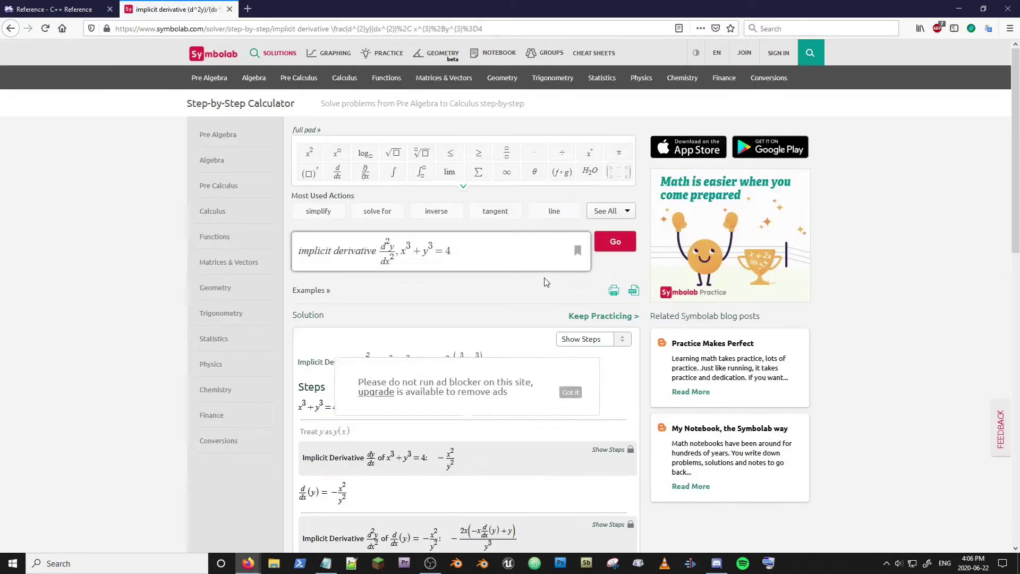
pyautogui.click(568, 393)
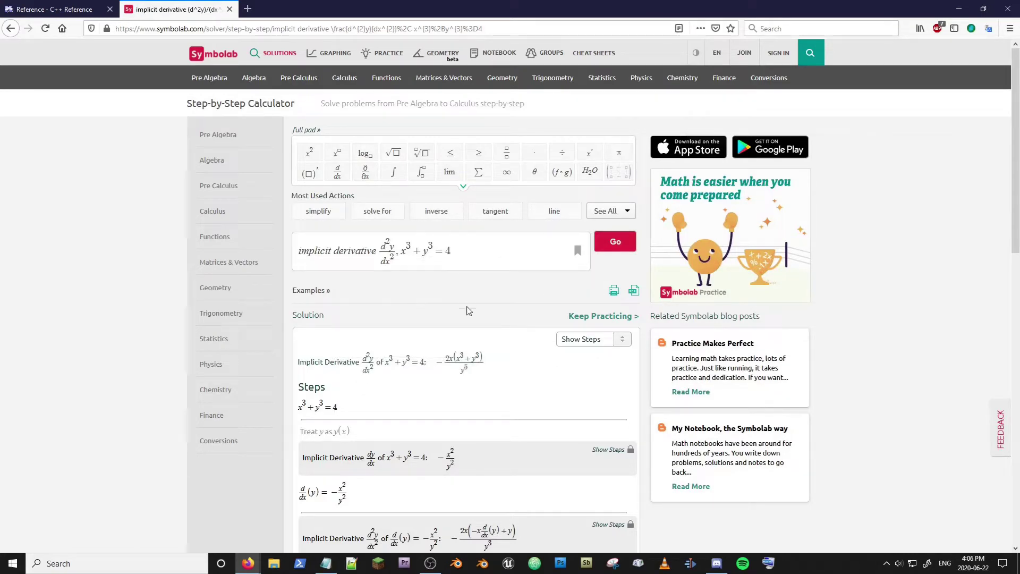
pyautogui.scroll(-4, 467, 310)
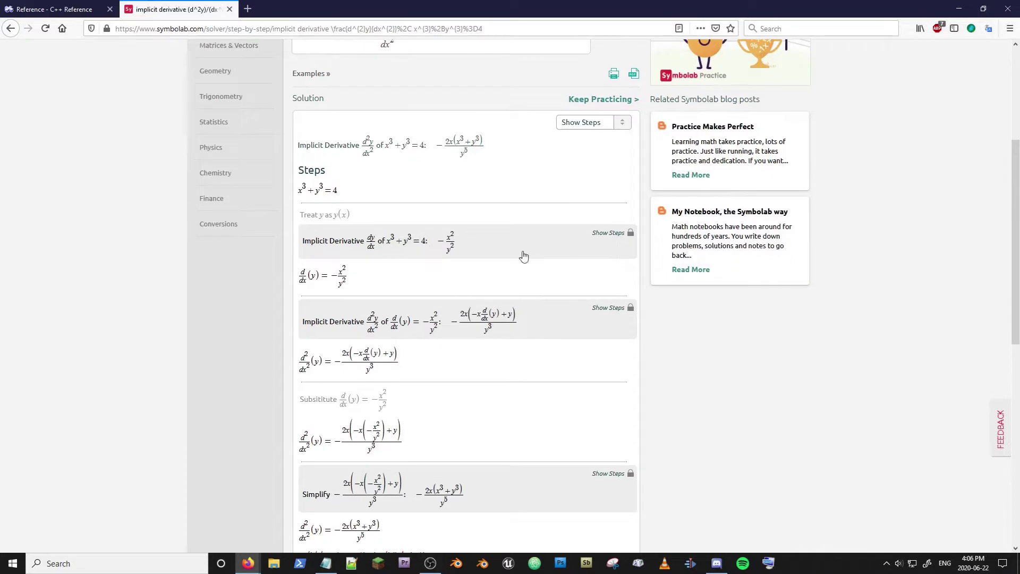
pyautogui.scroll(-6, 398, 204)
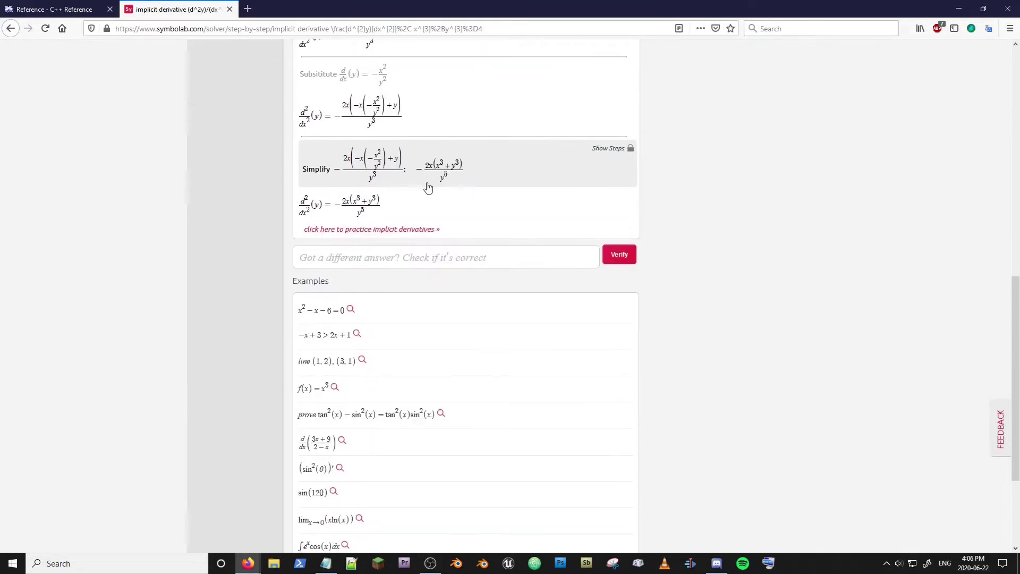
pyautogui.scroll(3, 402, 193)
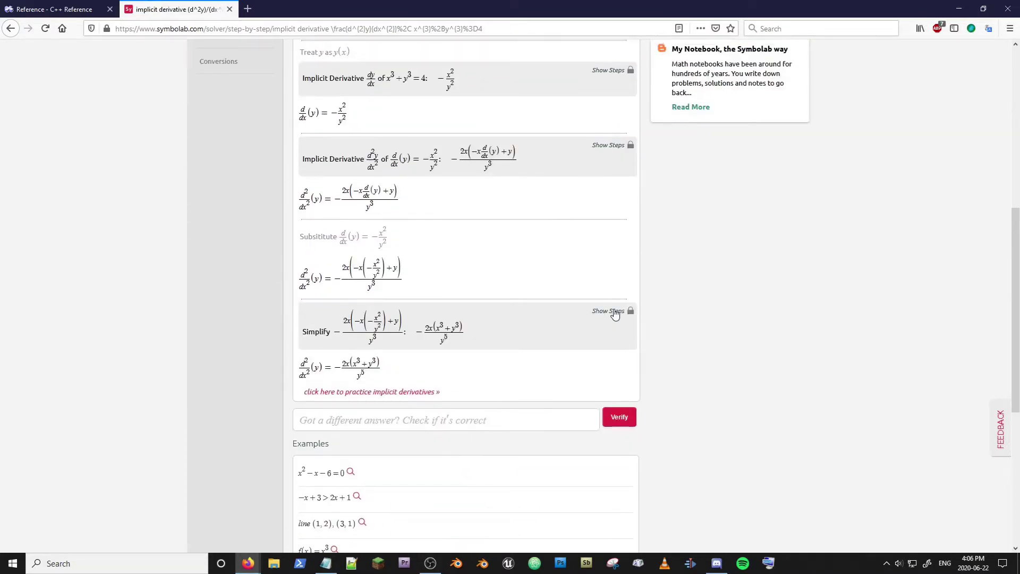
pyautogui.scroll(4, 568, 188)
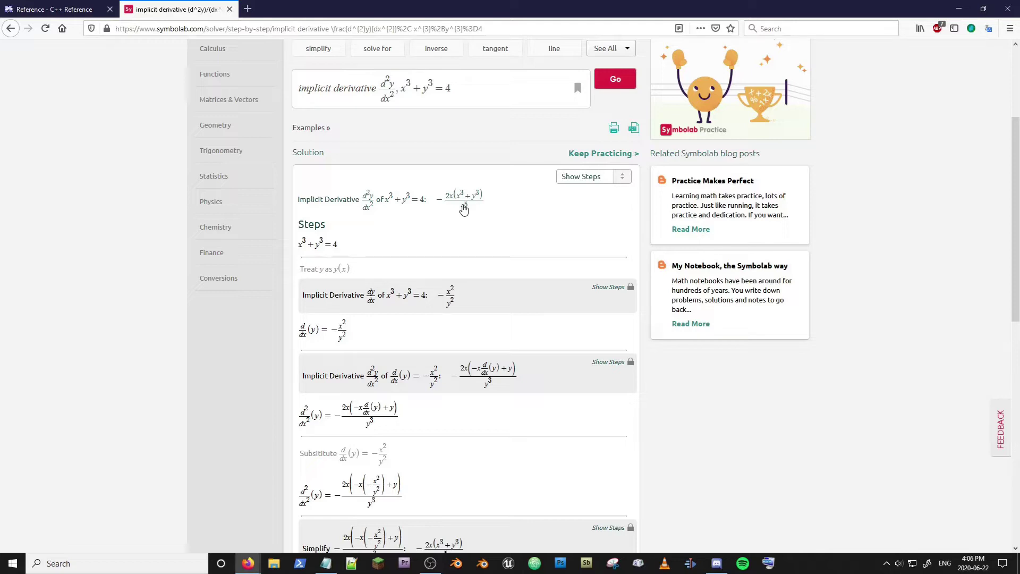
# Try a locked Show Steps section, then close the sign-up prompt it triggers.
pyautogui.click(630, 291)
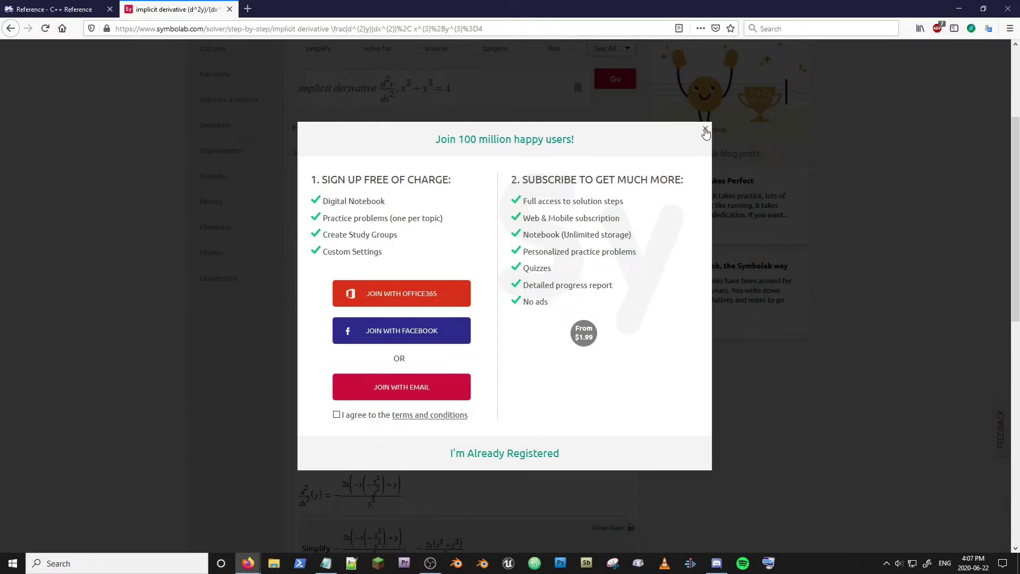
pyautogui.click(706, 130)
pyautogui.scroll(3, 267, 346)
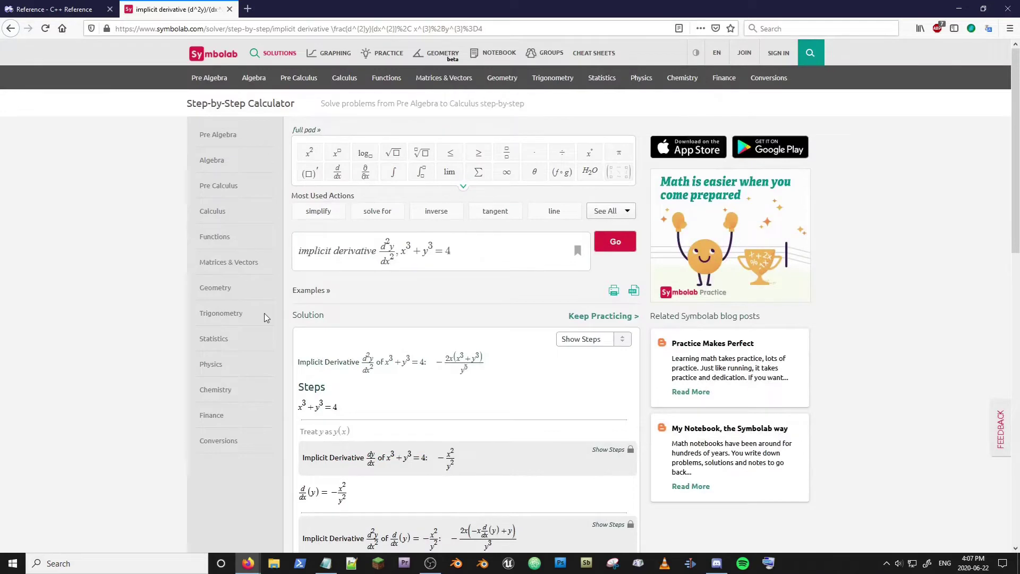
# Open Symbolab's home page in a second tab and solve the suggested equation x²−x−6=9.
pyautogui.moveTo(197, 80)
pyautogui.middleClick(208, 53)
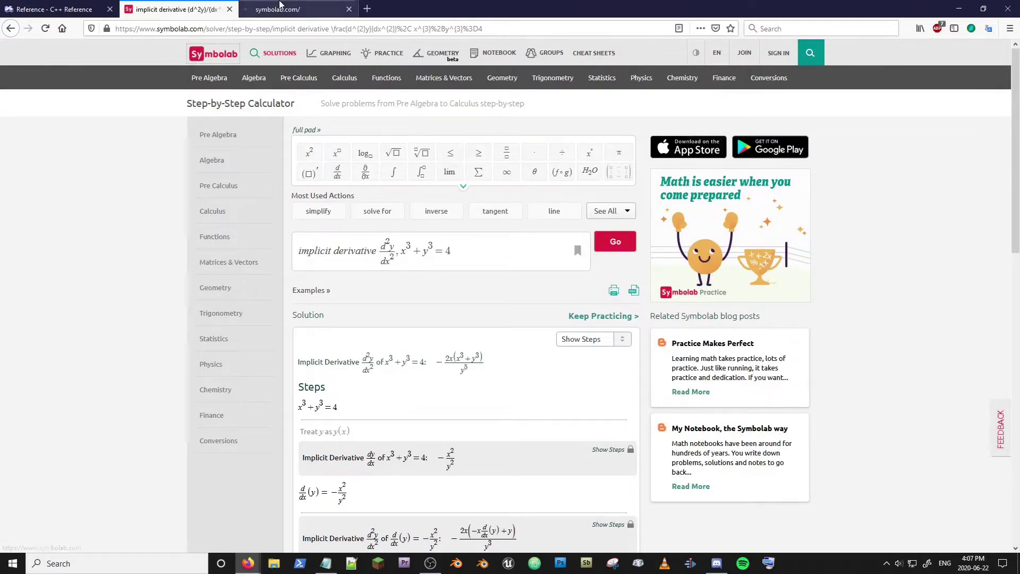
pyautogui.click(290, 9)
pyautogui.click(434, 261)
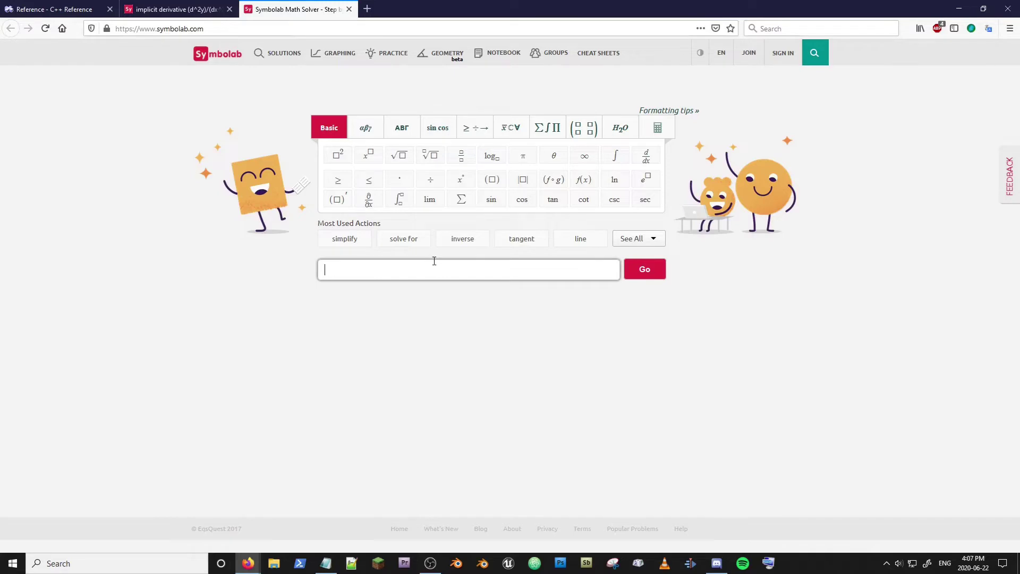
pyautogui.write('x^2')
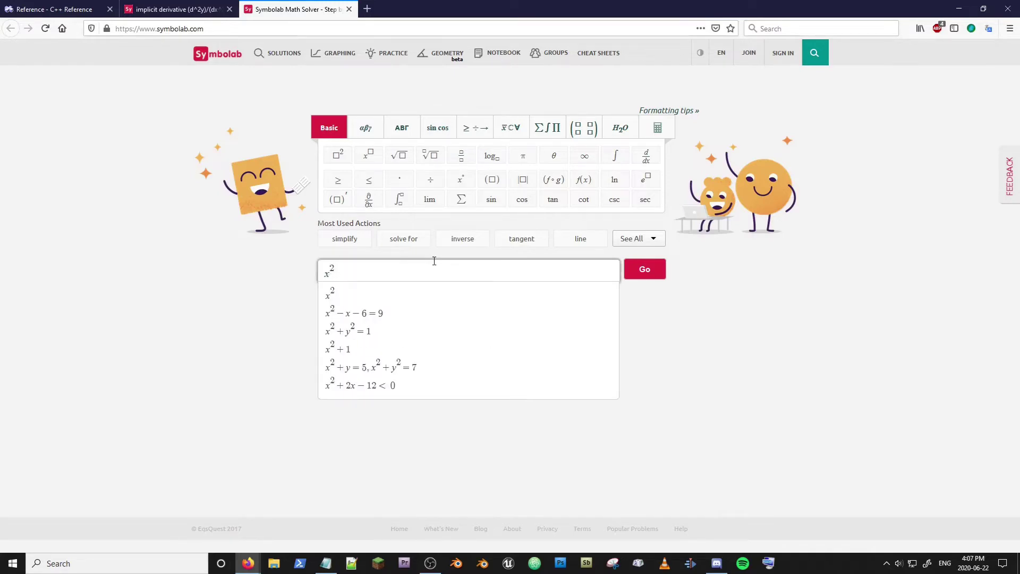
pyautogui.click(401, 314)
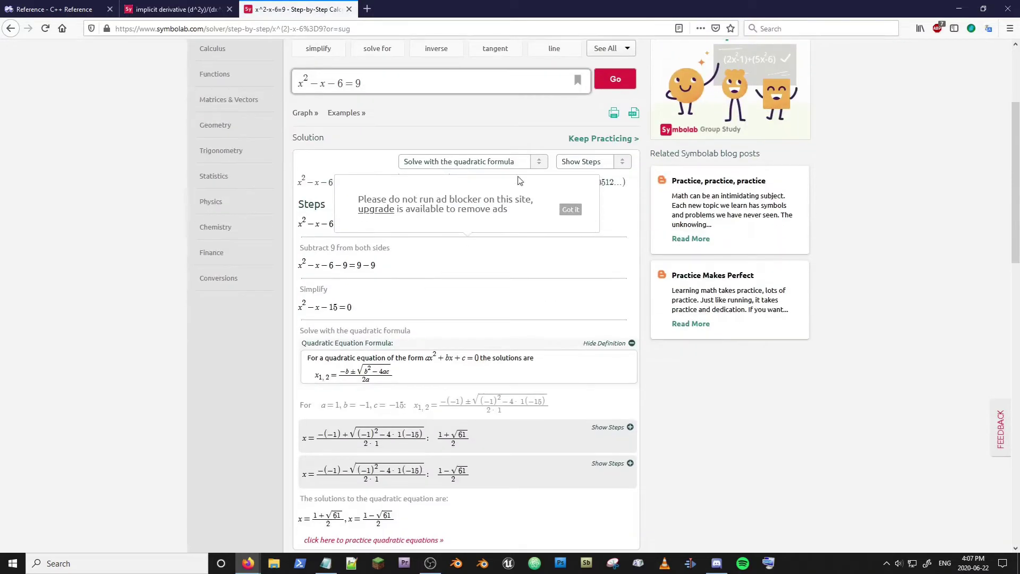
pyautogui.click(571, 209)
pyautogui.scroll(-3, 574, 222)
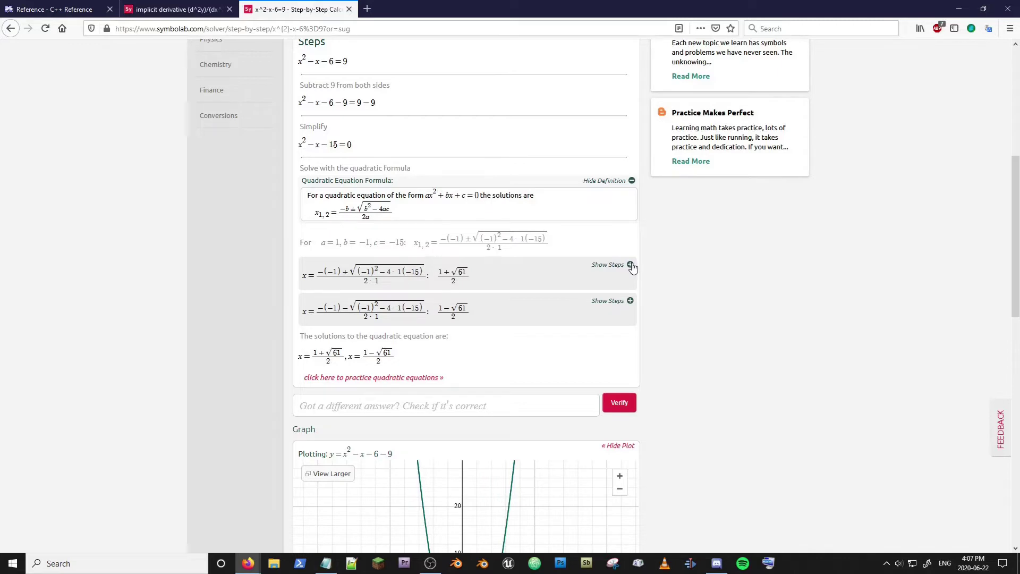
# Inspect the quadratic solution's Show Steps element in the Inspector, then return to the derivative tab.
pyautogui.hotkey('ctrl', 'shift', 'i')
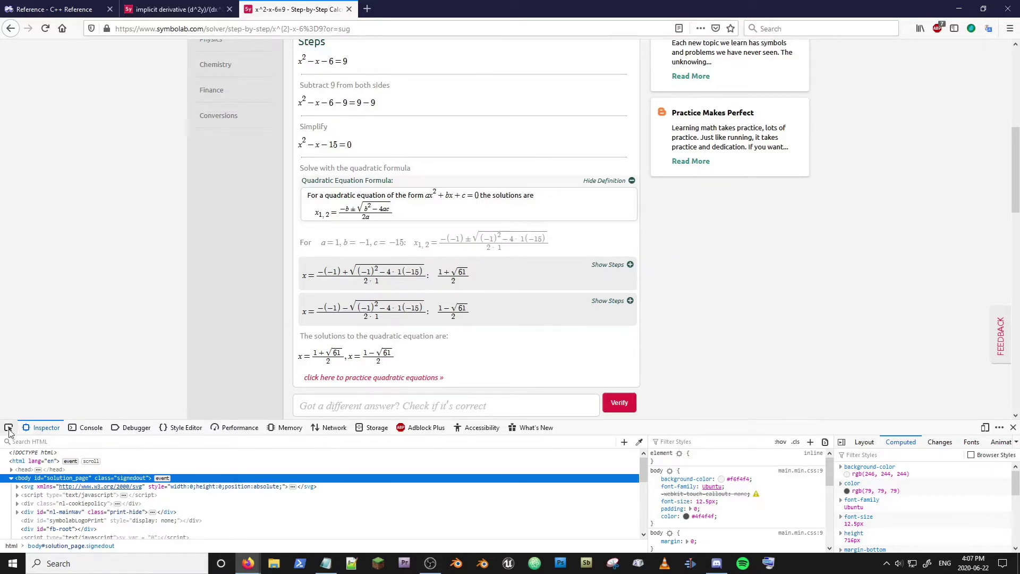
pyautogui.hotkey('ctrl', 'shift', 'c')
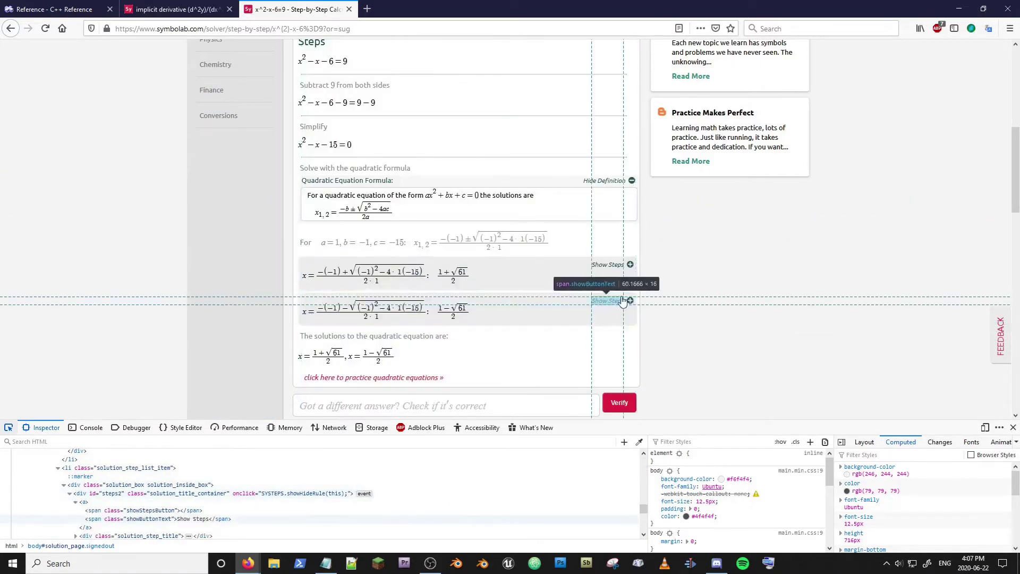
pyautogui.click(630, 303)
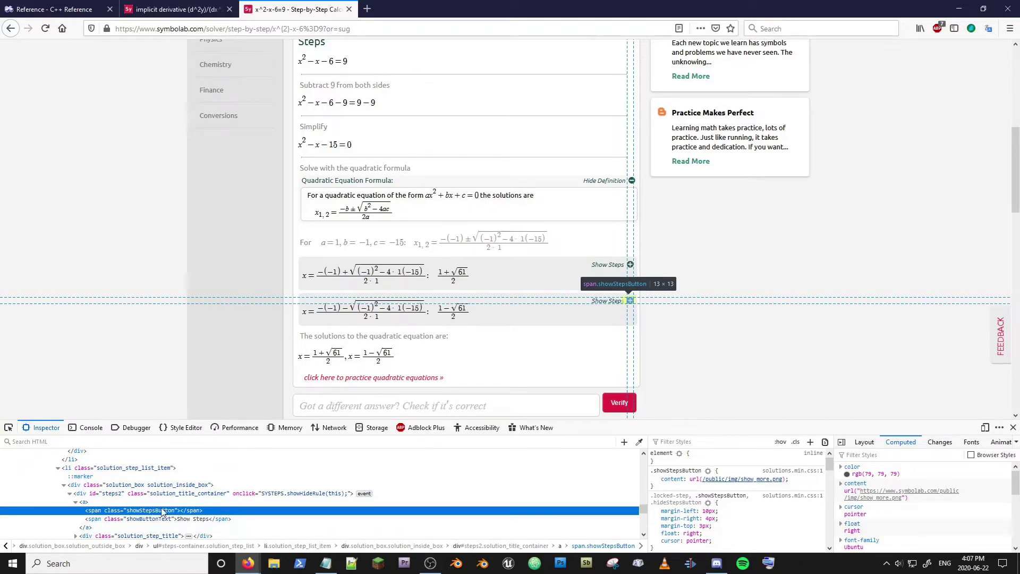
pyautogui.rightClick(162, 511)
pyautogui.press('Escape')
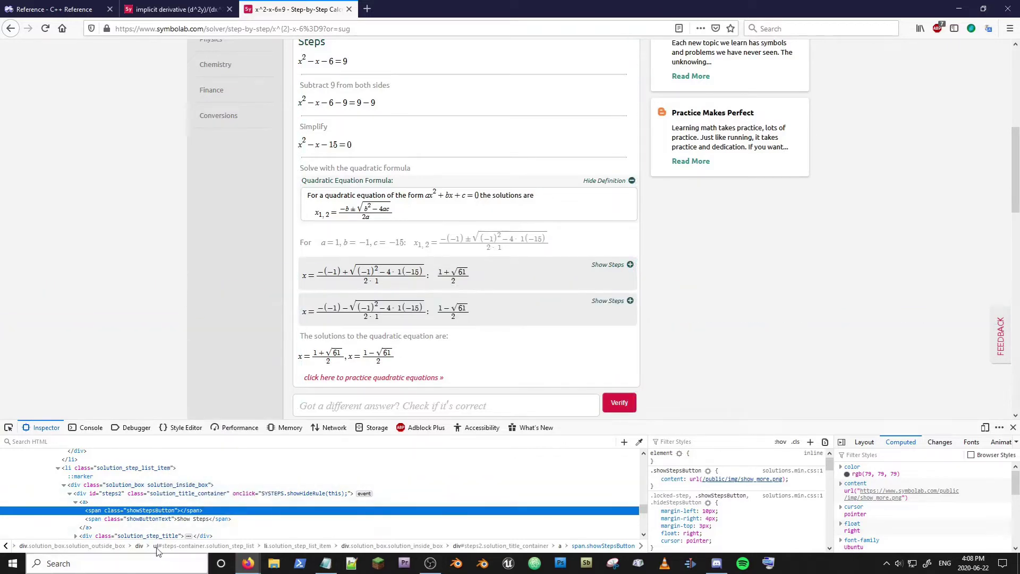
pyautogui.click(174, 9)
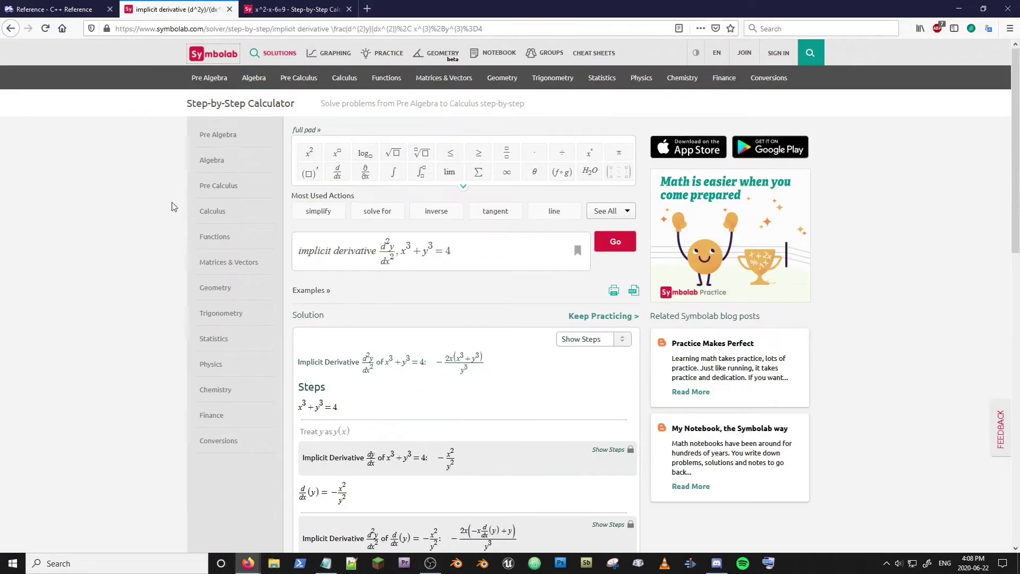
# Replace the d²y/dx² step's locked-step markup with showStepsButton via the Inspector's HTML editing.
pyautogui.scroll(-3, 171, 206)
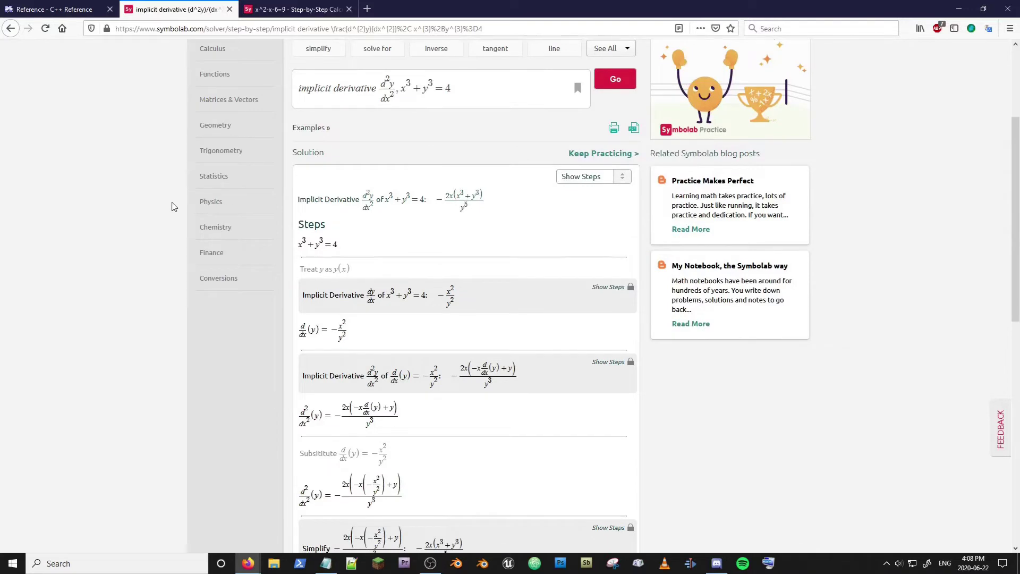
pyautogui.scroll(-2, 171, 207)
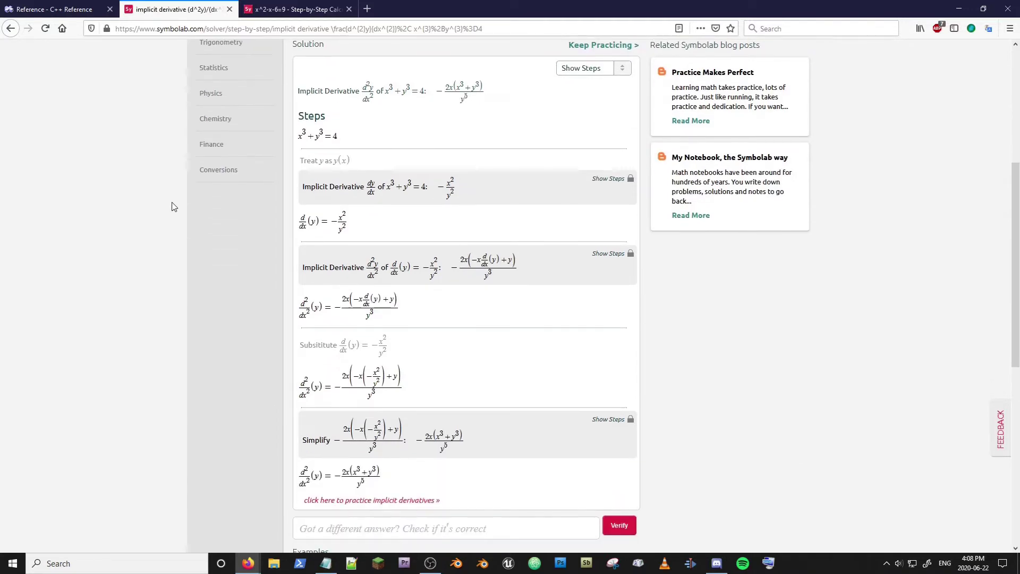
pyautogui.hotkey('ctrl', 'shift', 'i')
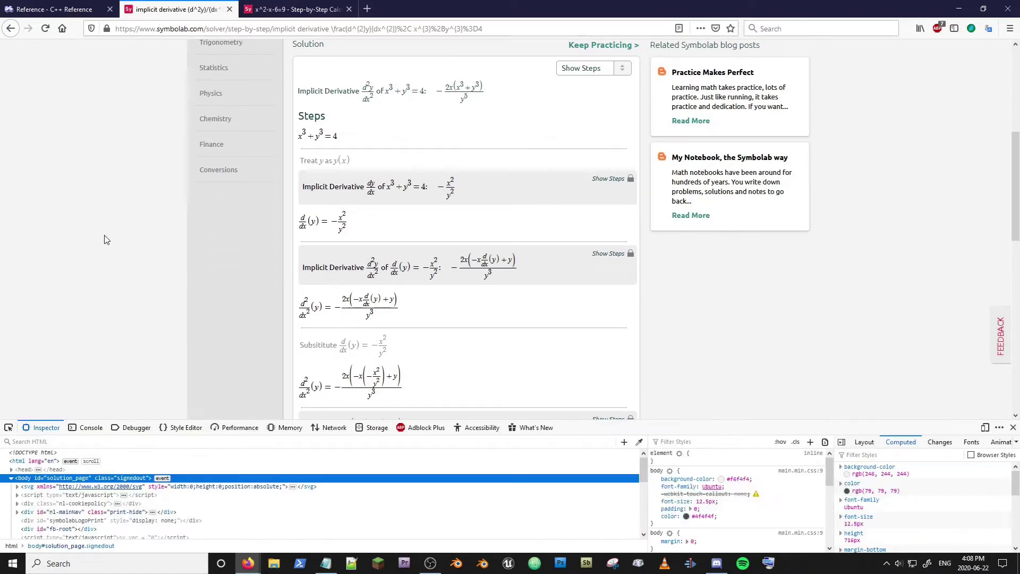
pyautogui.hotkey('ctrl', 'shift', 'c')
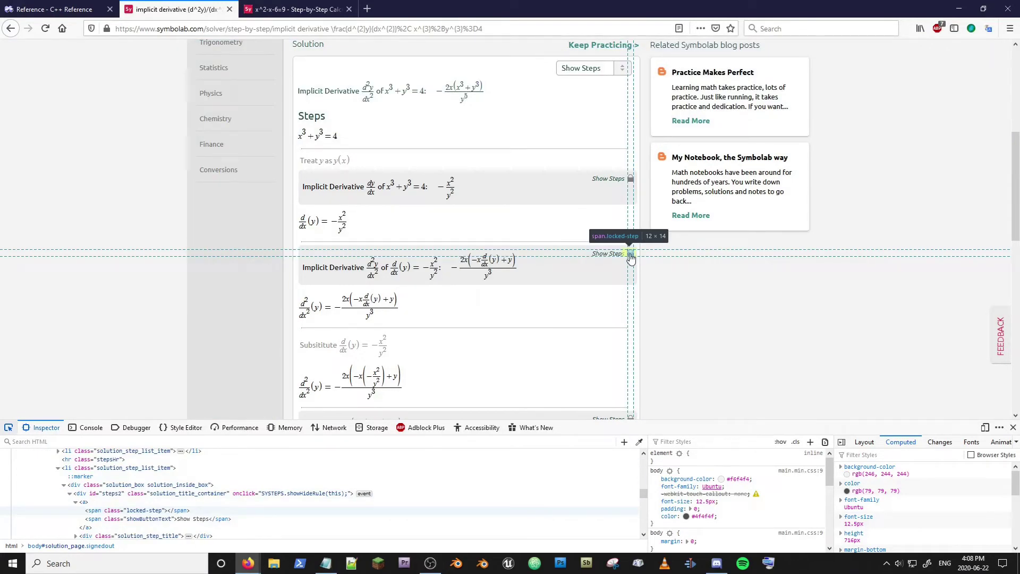
pyautogui.click(631, 256)
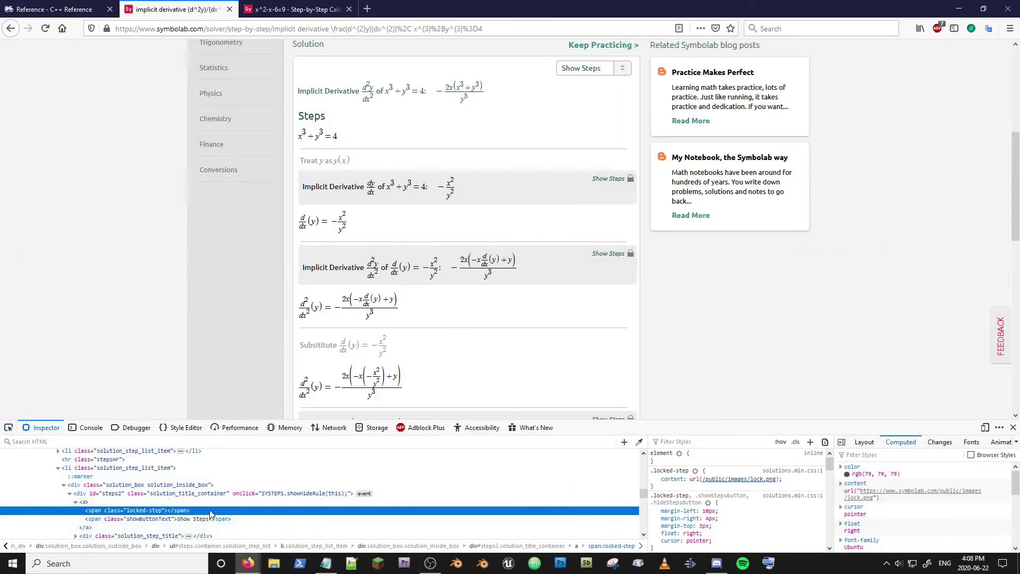
pyautogui.rightClick(211, 511)
pyautogui.press('e')
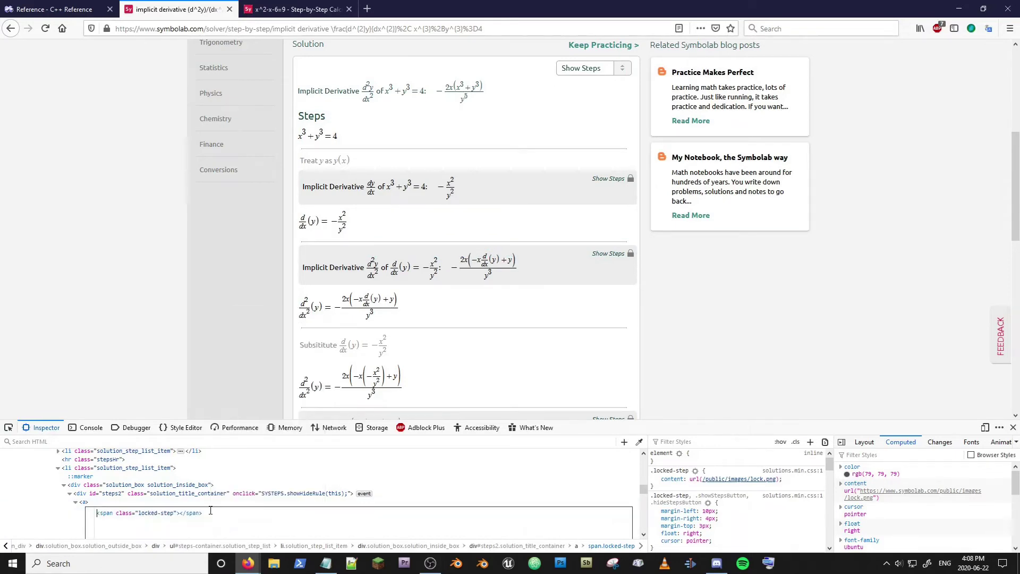
pyautogui.hotkey('ctrl', 'a')
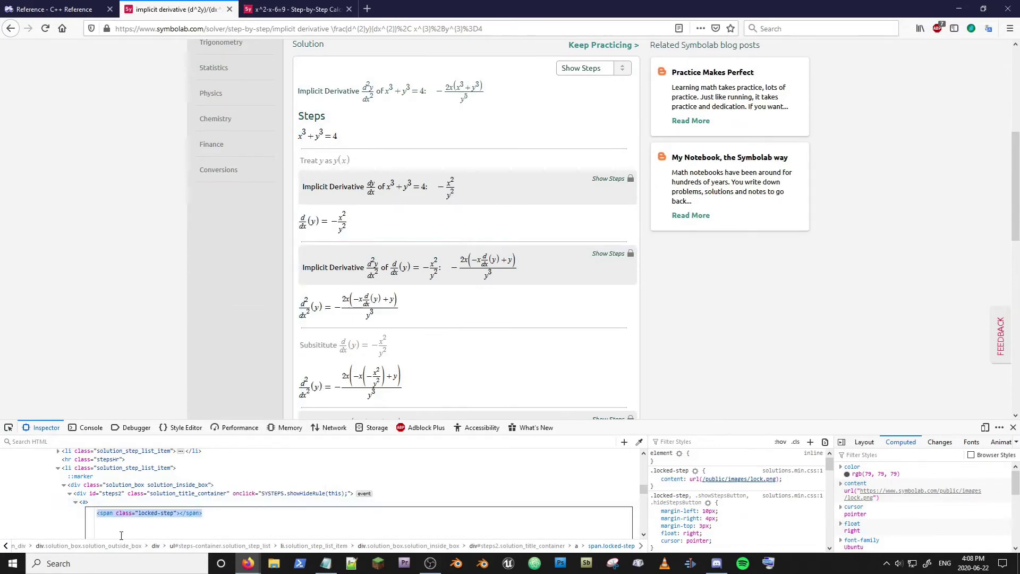
pyautogui.hotkey('ctrl', 'v')
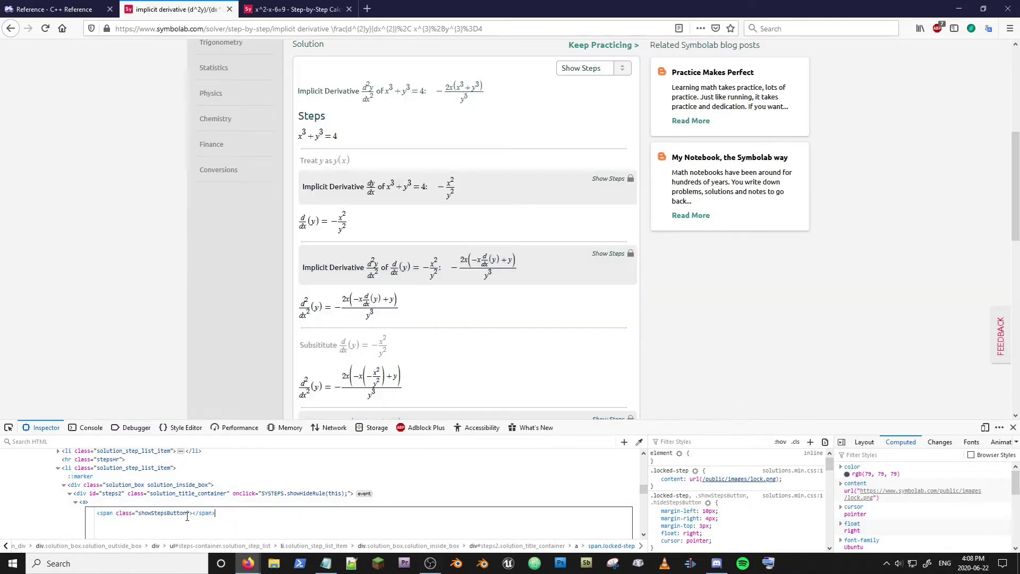
pyautogui.click(295, 470)
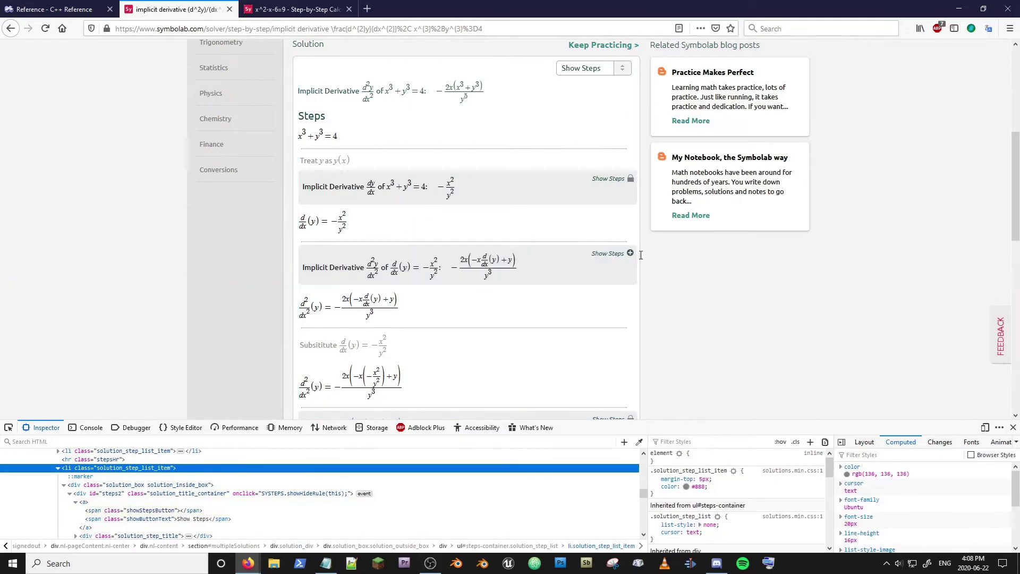
# Expand the now-unlocked second-derivative step's working.
pyautogui.scroll(-1, 632, 255)
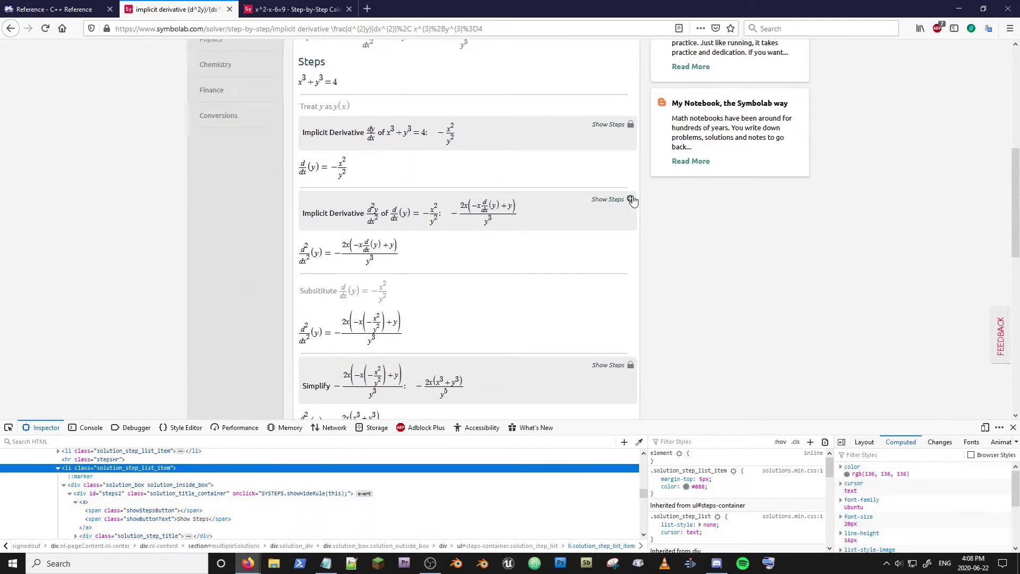
pyautogui.click(631, 199)
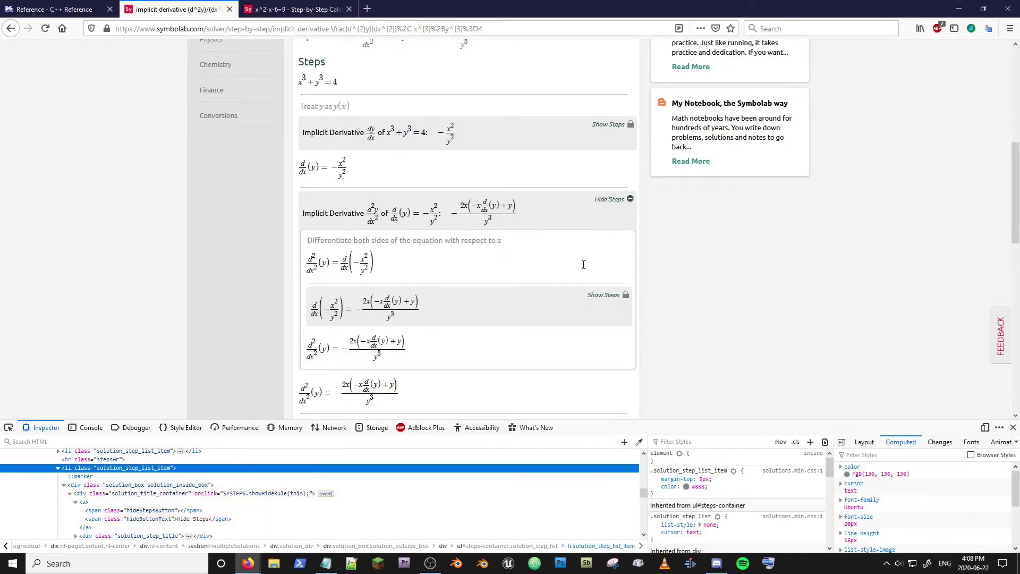
pyautogui.scroll(3, 583, 265)
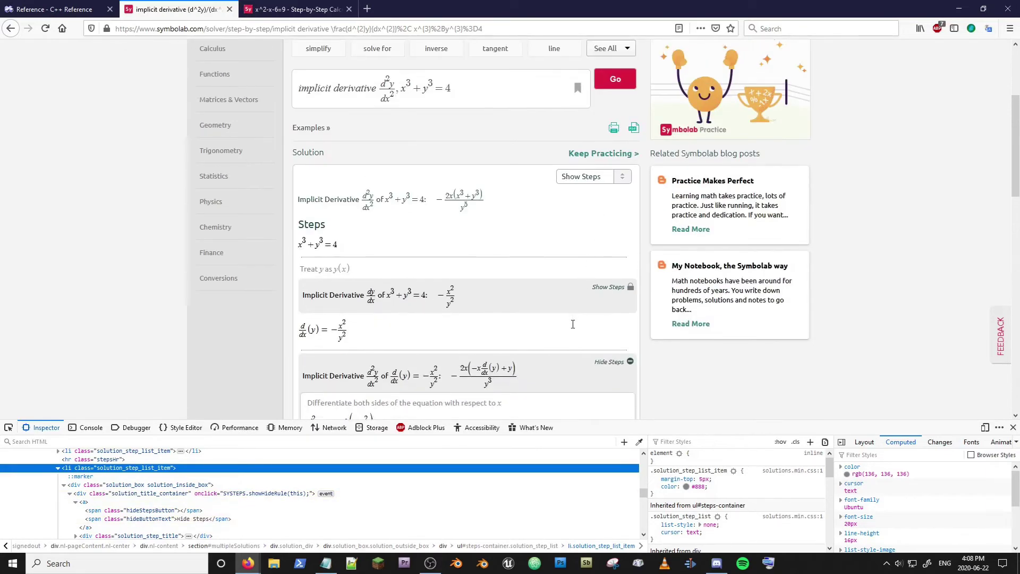
# Change the first Implicit Derivative step's lock element to showStepsButton markup so it unlocks.
pyautogui.hotkey('ctrl', 'shift', 'c')
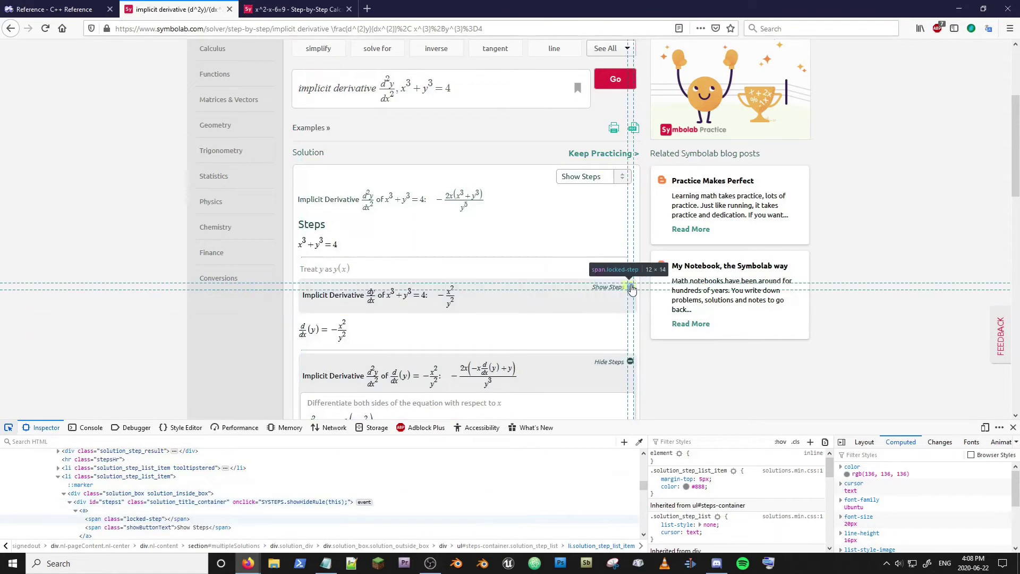
pyautogui.click(630, 287)
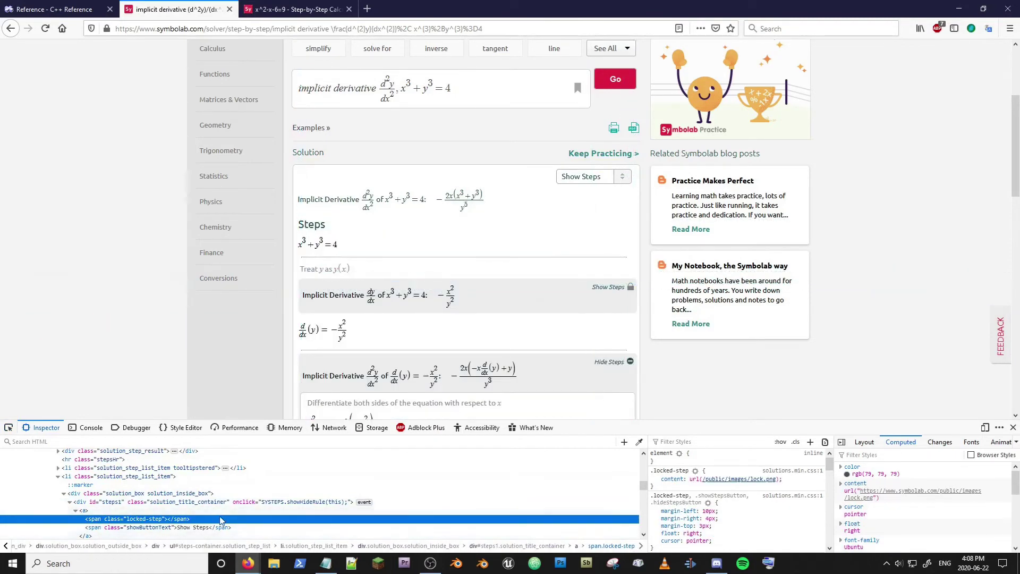
pyautogui.press('F2')
pyautogui.hotkey('ctrl', 'a')
pyautogui.hotkey('ctrl', 'v')
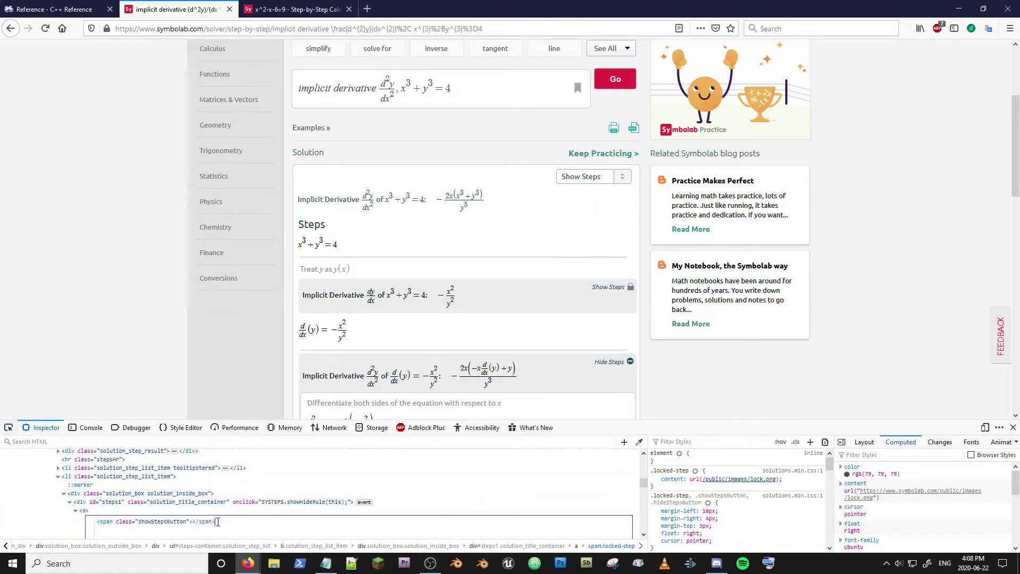
pyautogui.click(255, 459)
pyautogui.scroll(-3, 639, 181)
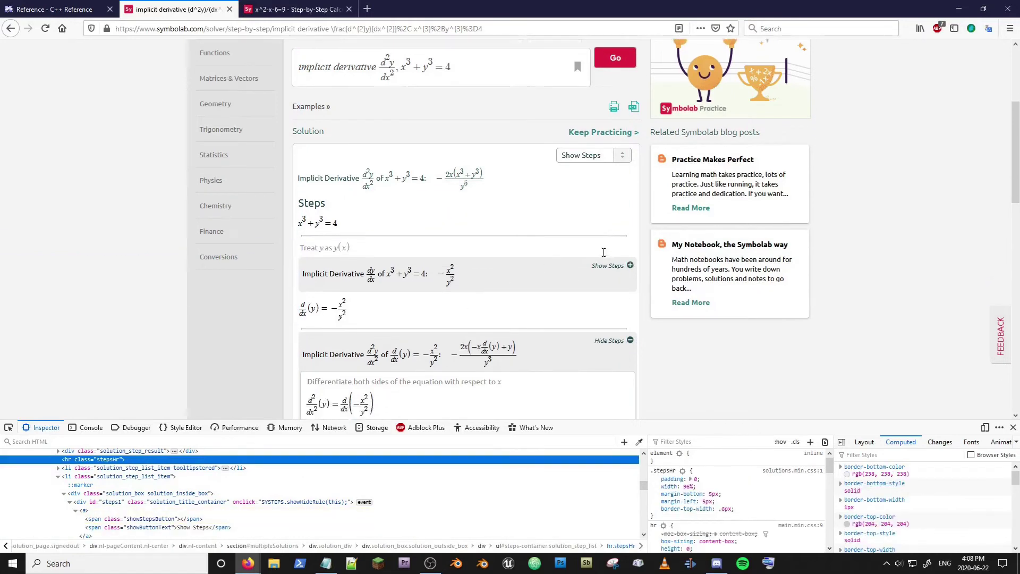
# Expand the first step's dy/dx working, scroll through all steps, and return to the top.
pyautogui.click(630, 179)
pyautogui.scroll(-2, 630, 180)
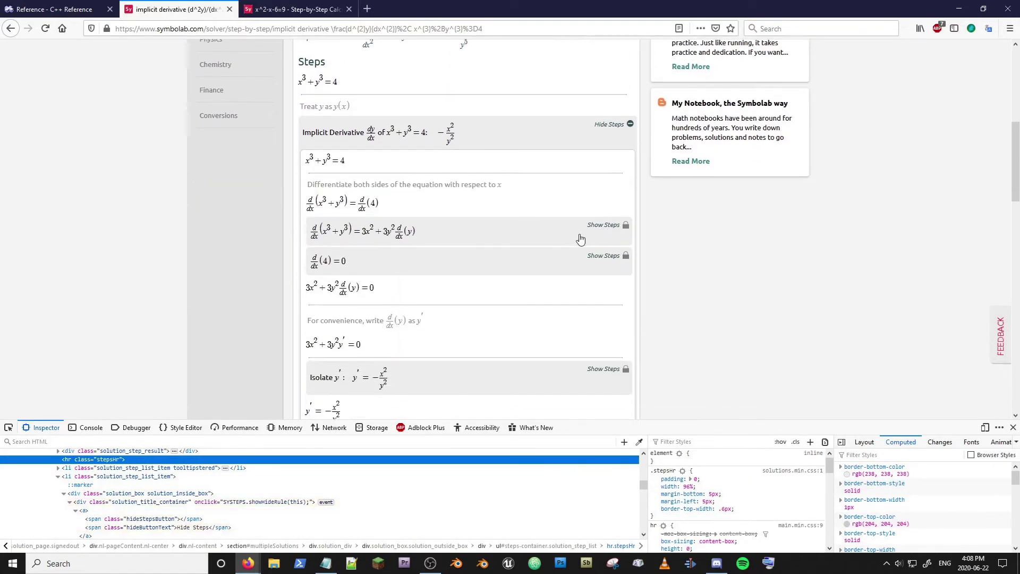
pyautogui.scroll(-3, 353, 274)
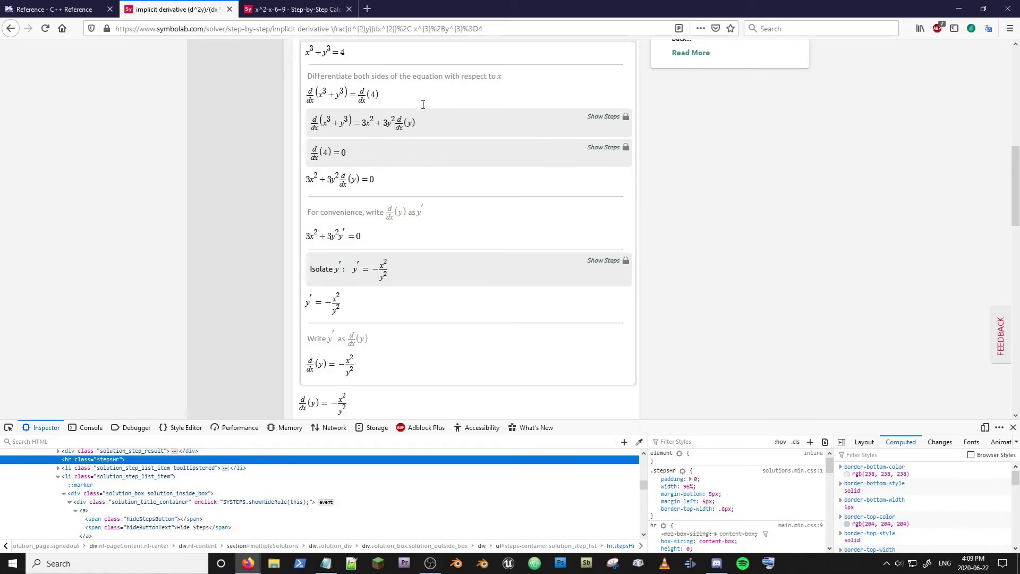
pyautogui.scroll(-10, 416, 244)
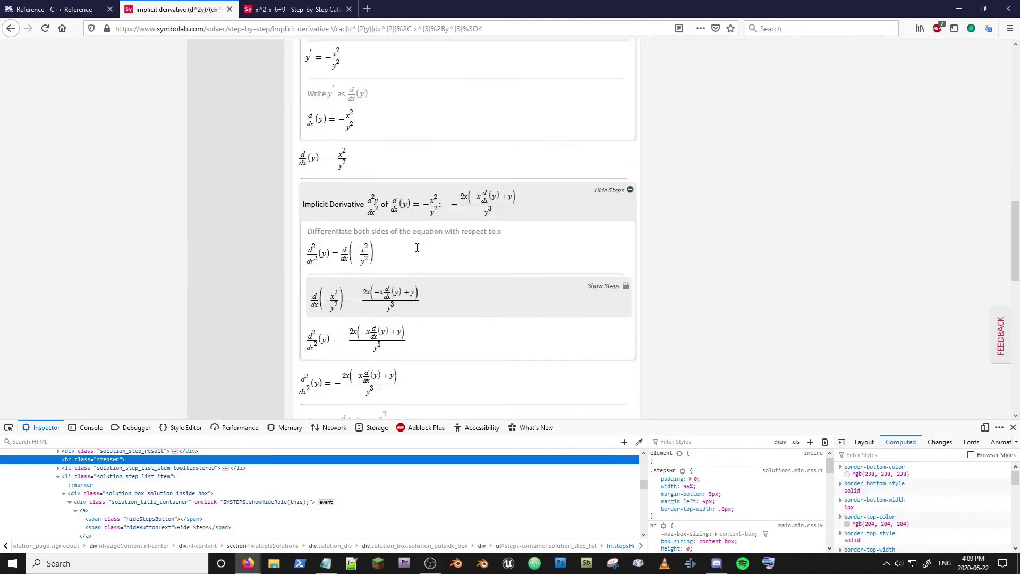
pyautogui.scroll(-5, 417, 248)
pyautogui.scroll(4, 418, 249)
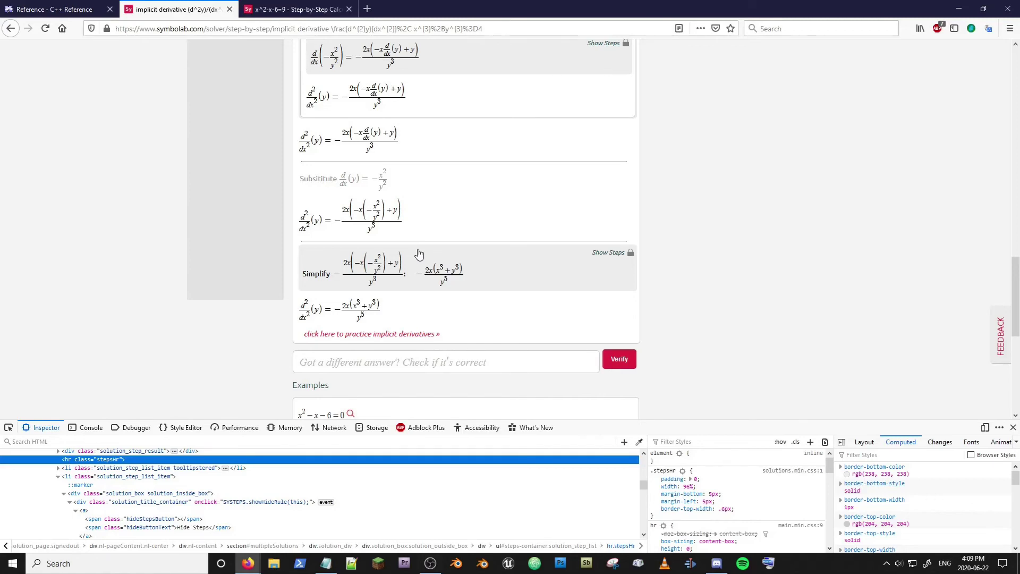
pyautogui.scroll(15, 419, 253)
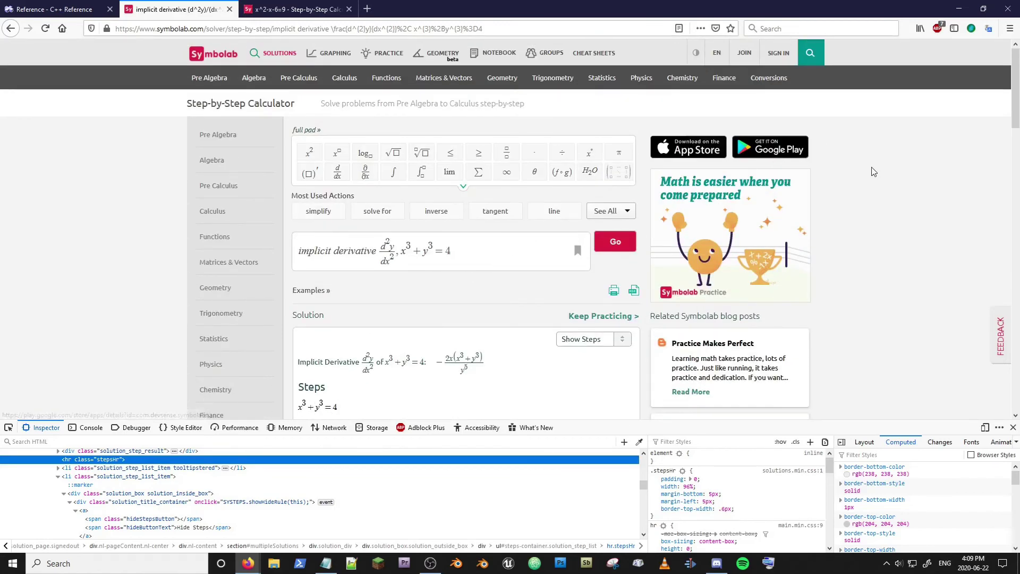
pyautogui.scroll(-3, 866, 197)
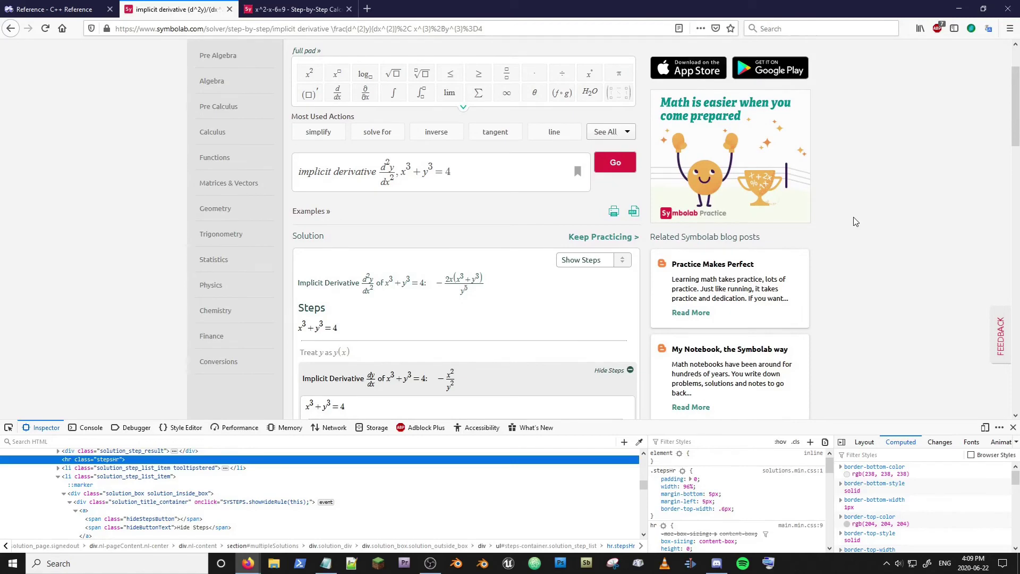